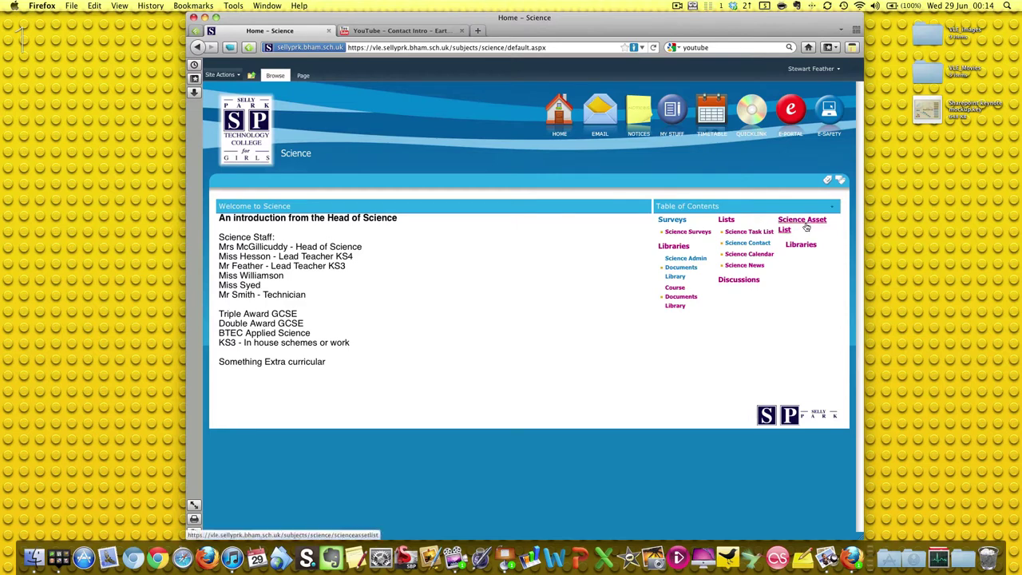
Edit the Table of Contents web part and expand its Presentation settings
left_click(832, 206)
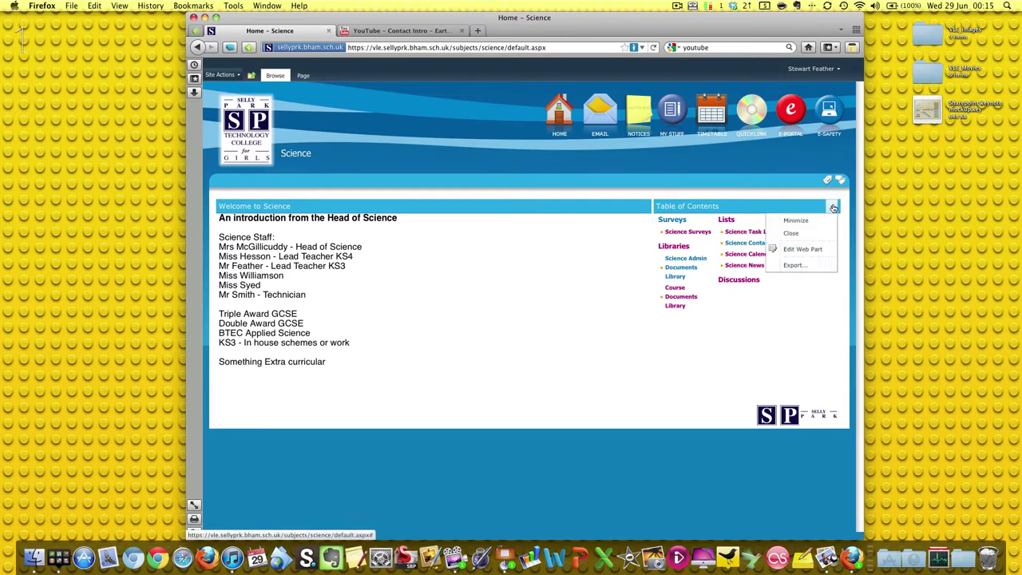
left_click(807, 252)
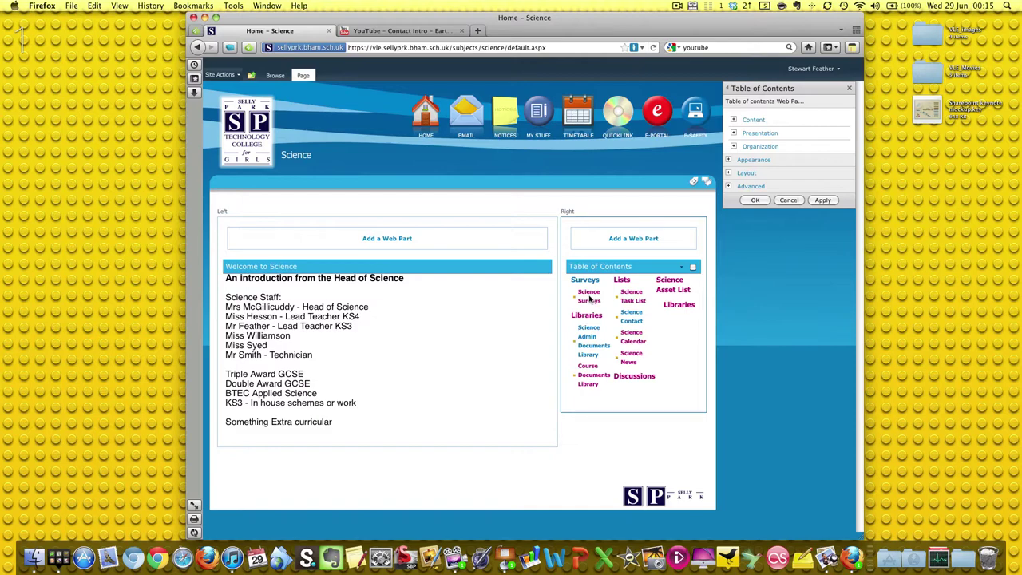
left_click(729, 160)
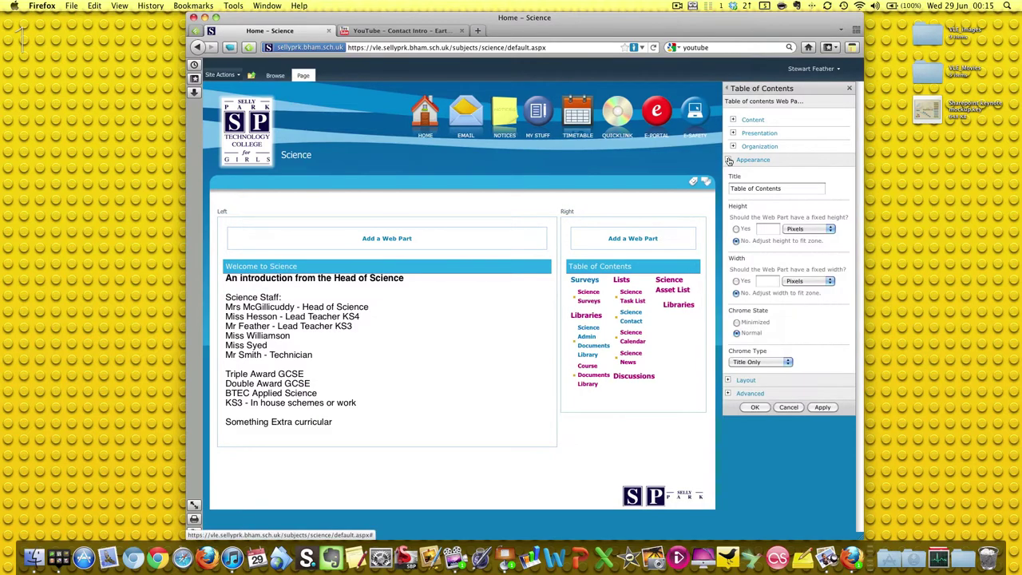
left_click(728, 160)
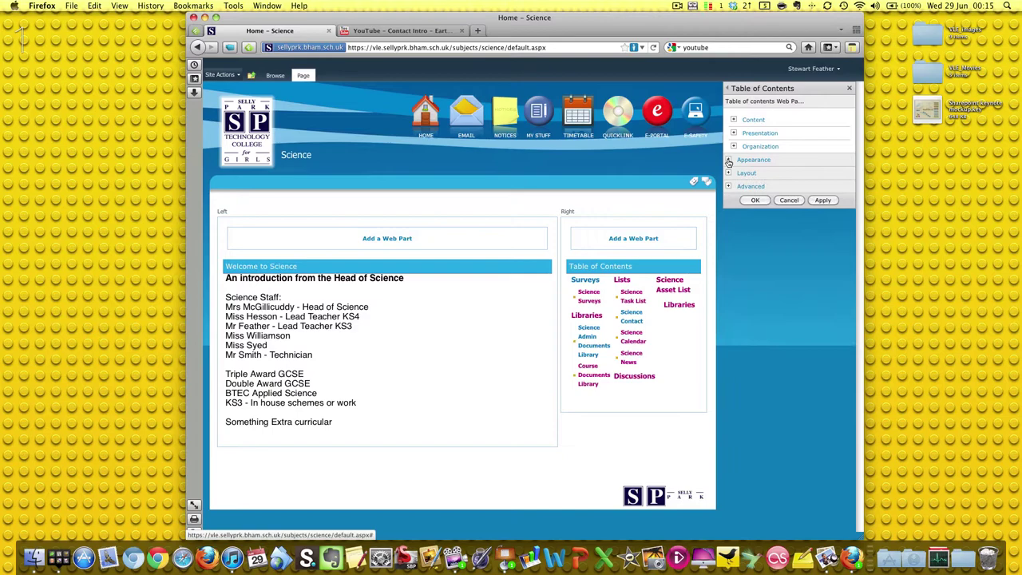
left_click(728, 174)
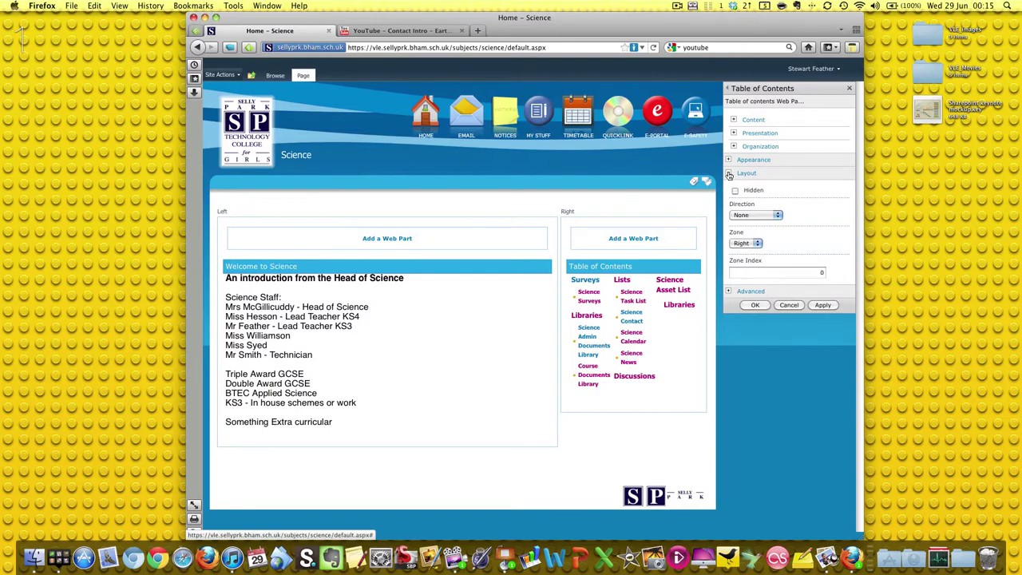
left_click(728, 174)
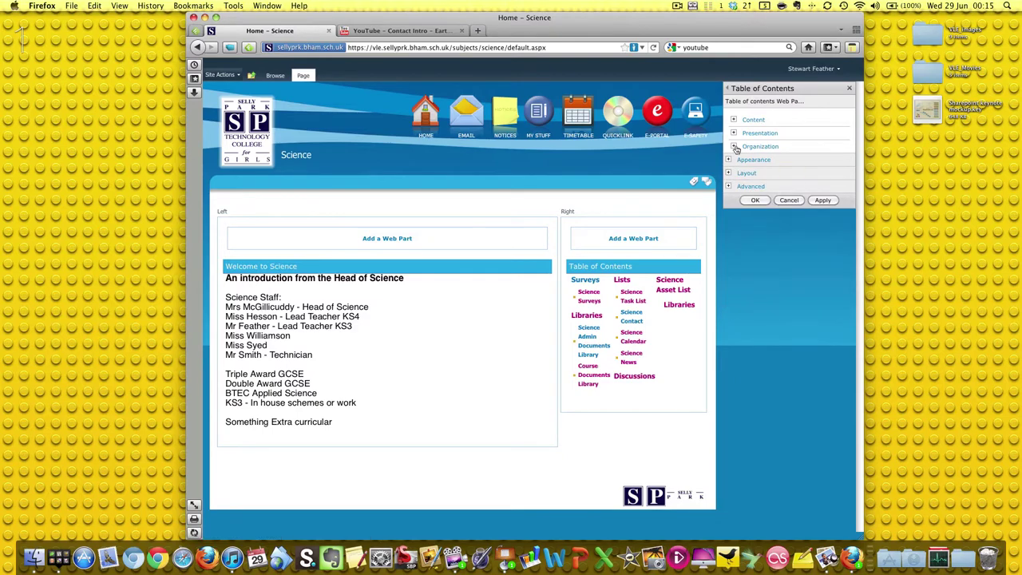
left_click(734, 148)
left_click(734, 132)
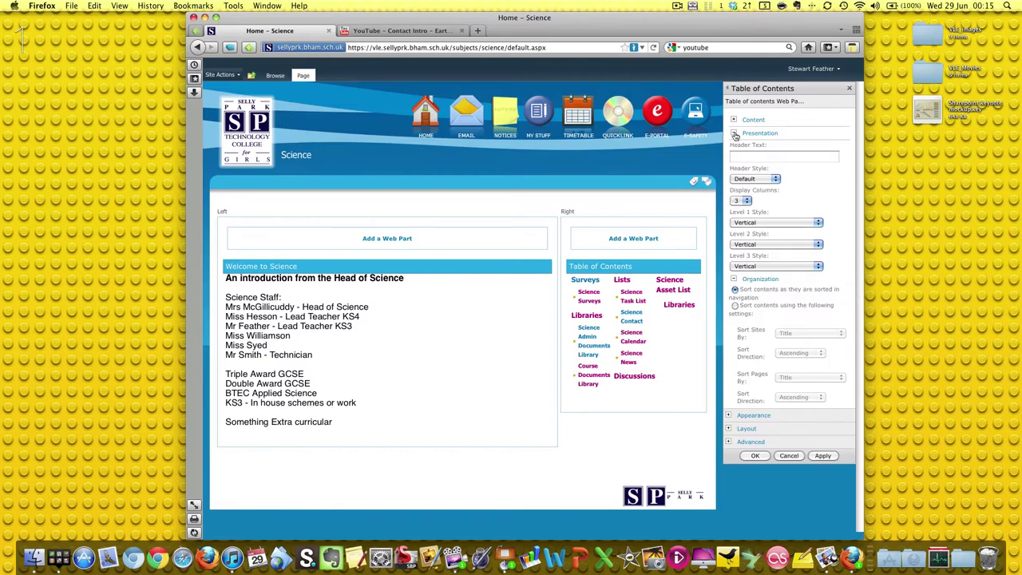
Set Display Columns to 1, then apply and save the web part changes
left_click(746, 200)
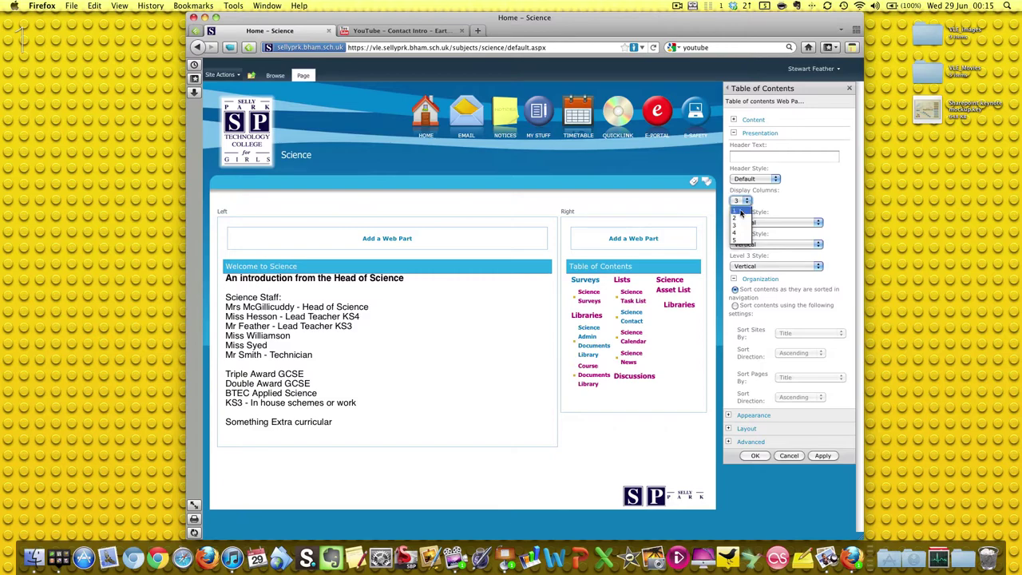
left_click(739, 211)
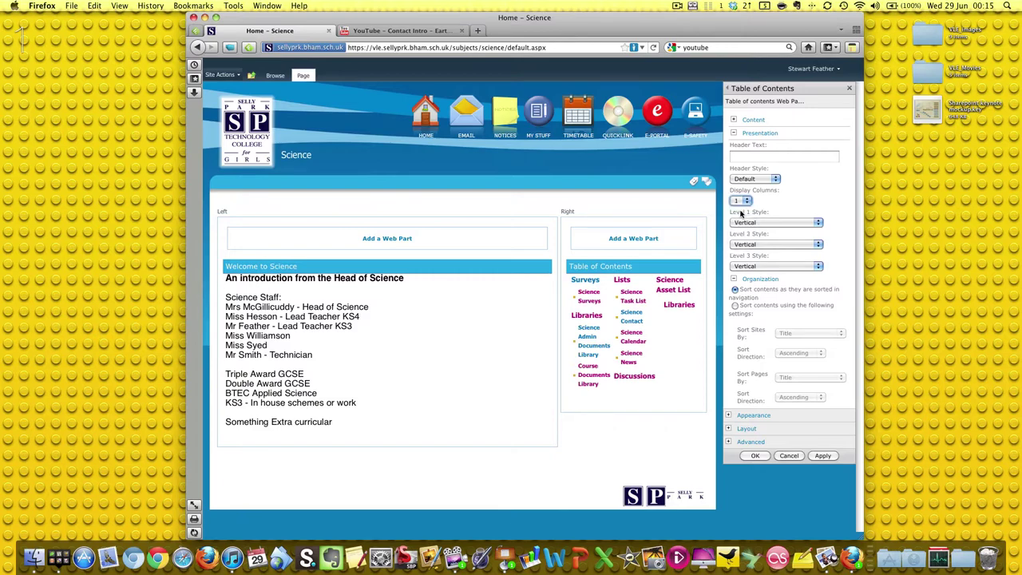
left_click(823, 456)
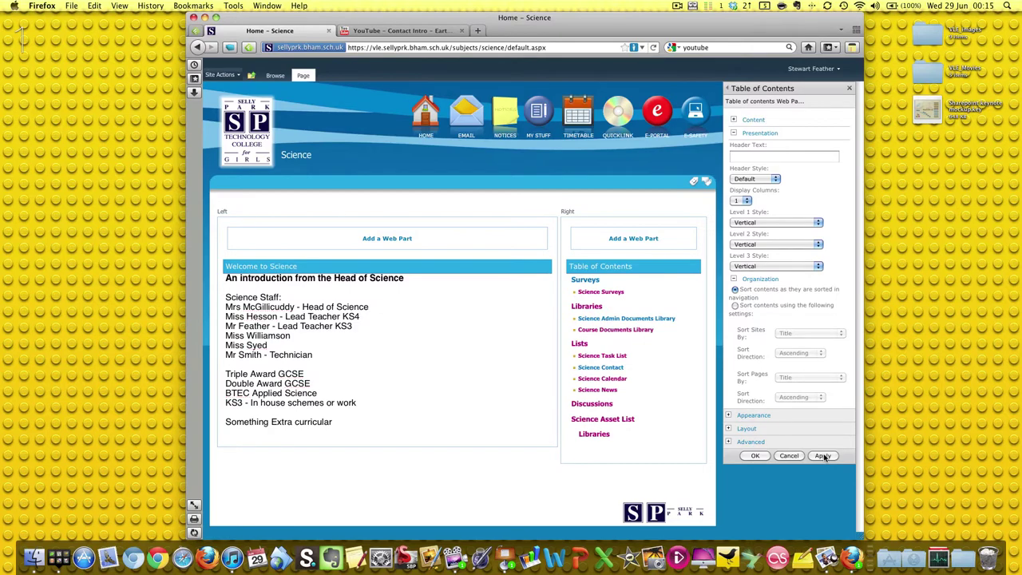
left_click(756, 456)
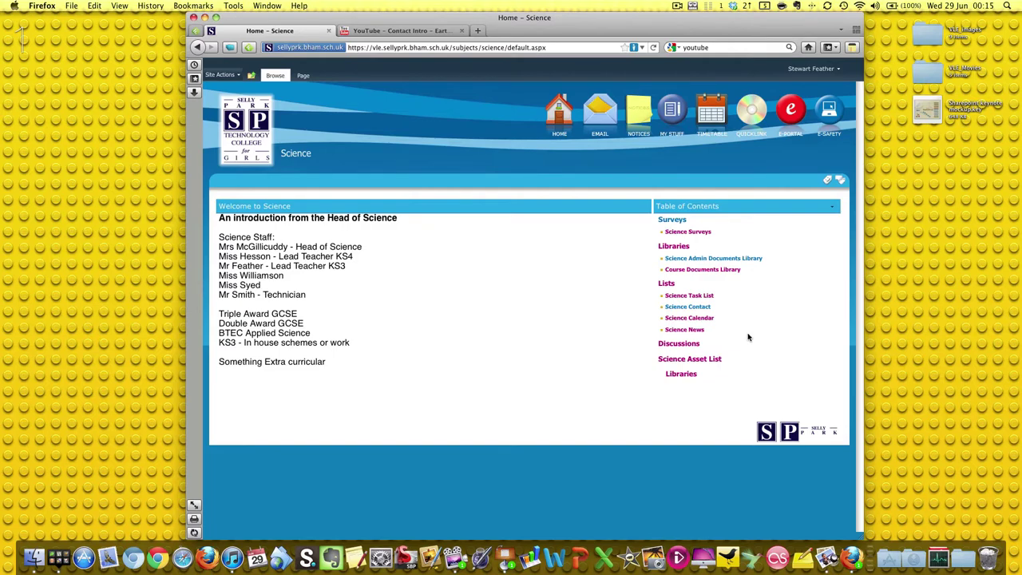
key("ctrl+Right")
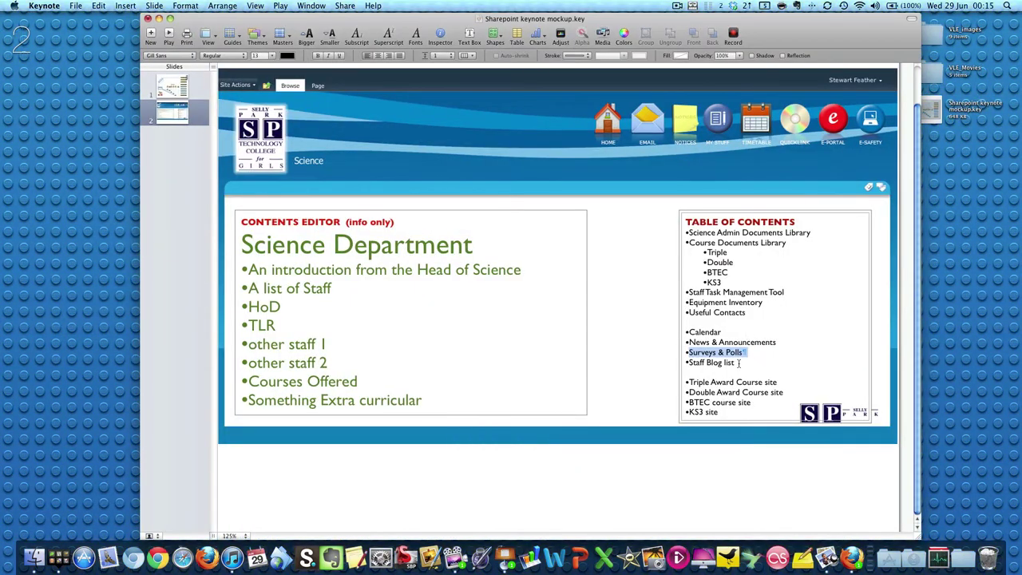
left_click_drag(735, 364, 684, 363)
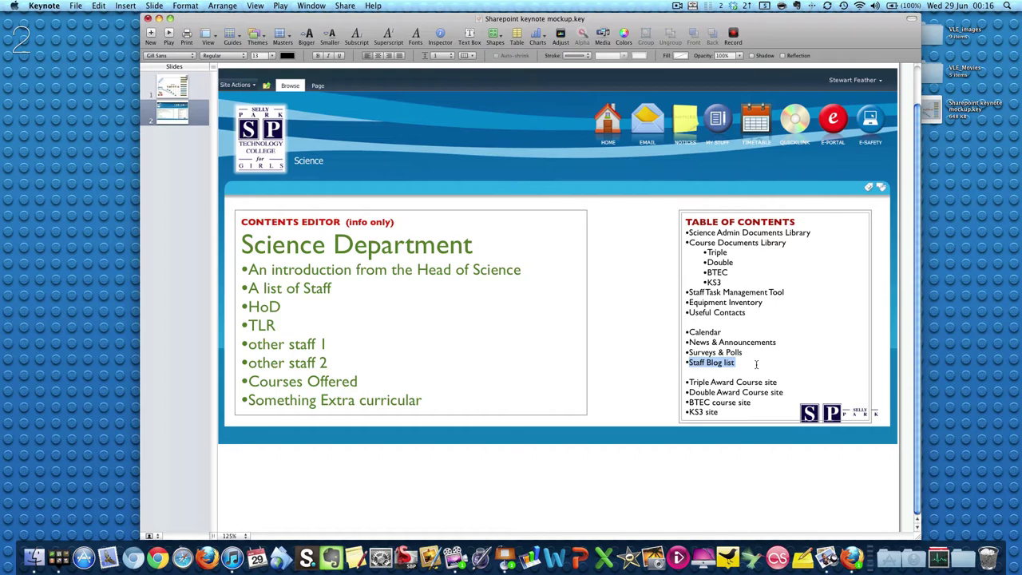
key("ctrl+Left")
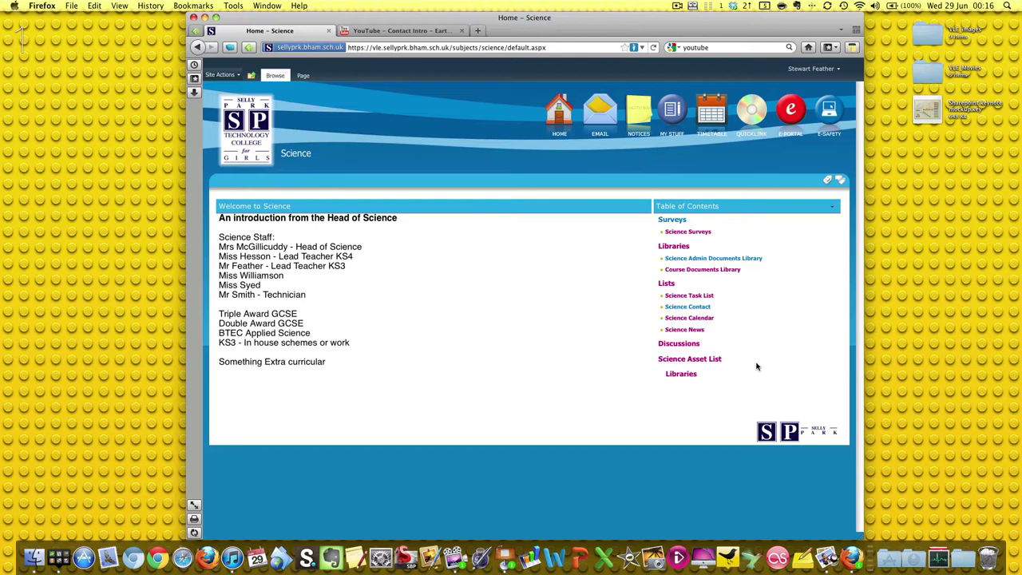
From All Site Content on Science, start a new site, filter by Site and choose the Blog template
left_click(236, 76)
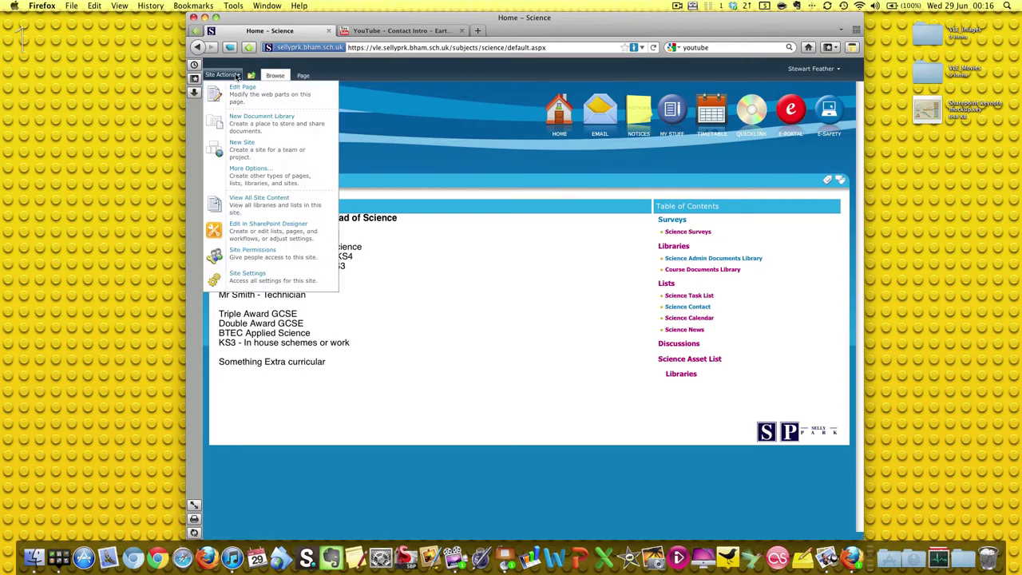
left_click(259, 200)
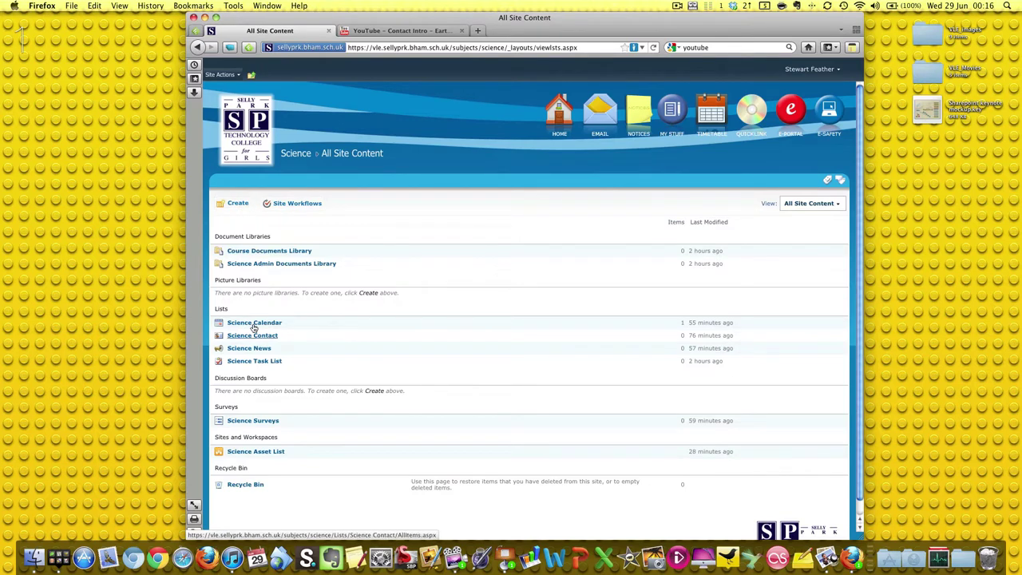
left_click(235, 204)
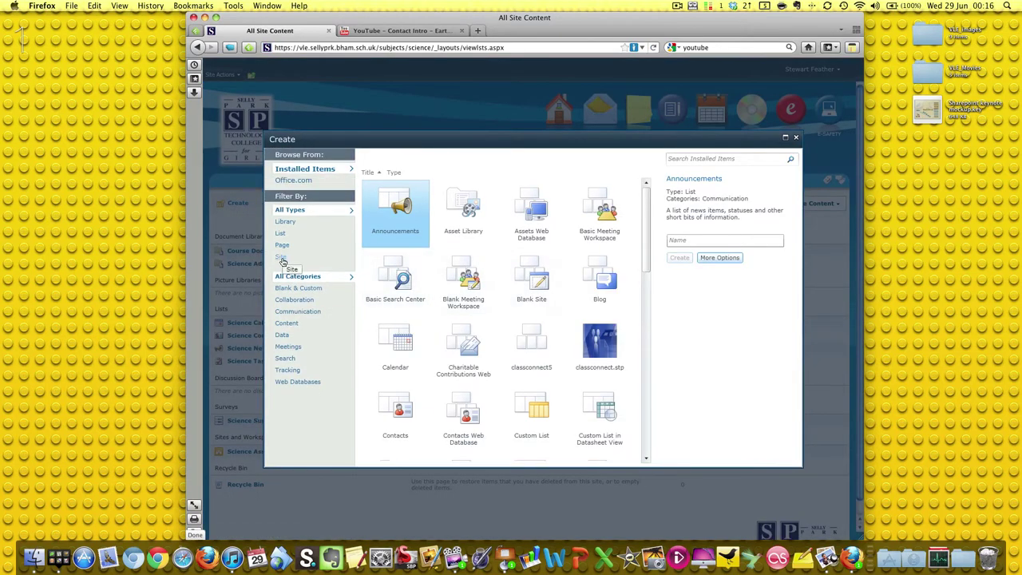
left_click(281, 257)
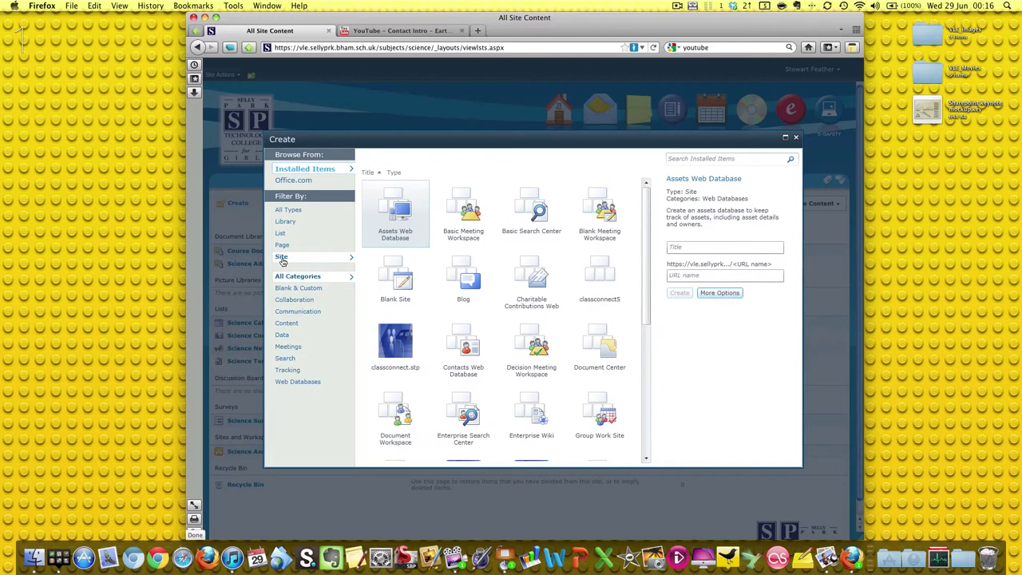
left_click(477, 289)
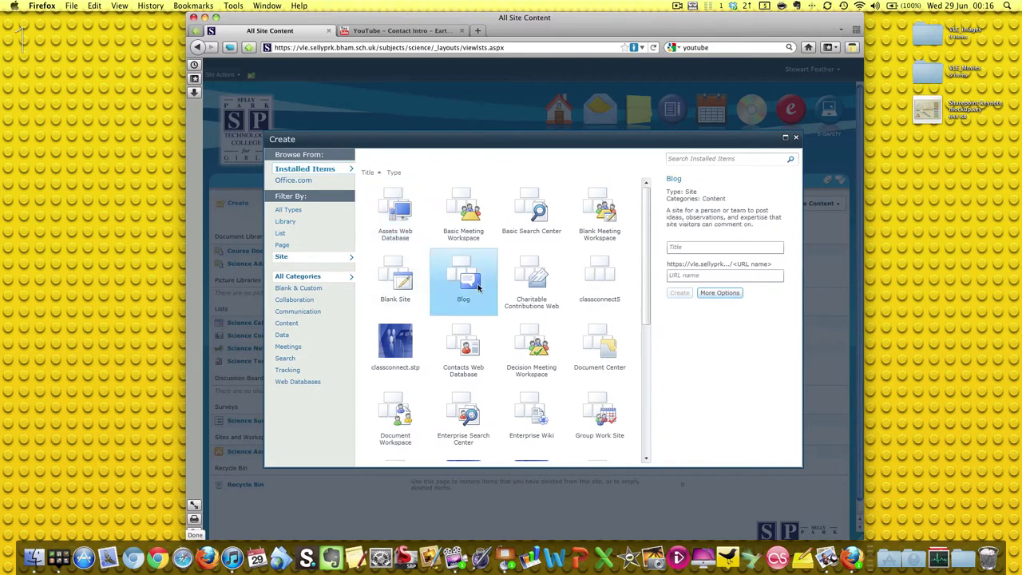
Enter the title 'Mr Feather's Blog' and the URL name 'mrfeathersblog'
left_click(666, 212)
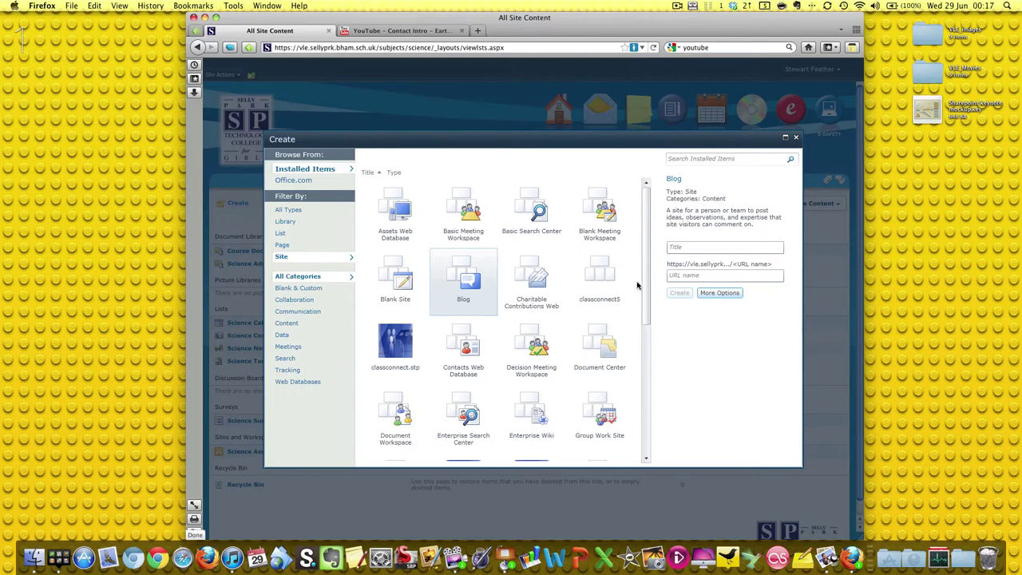
left_click(690, 249)
type("MrFeather")
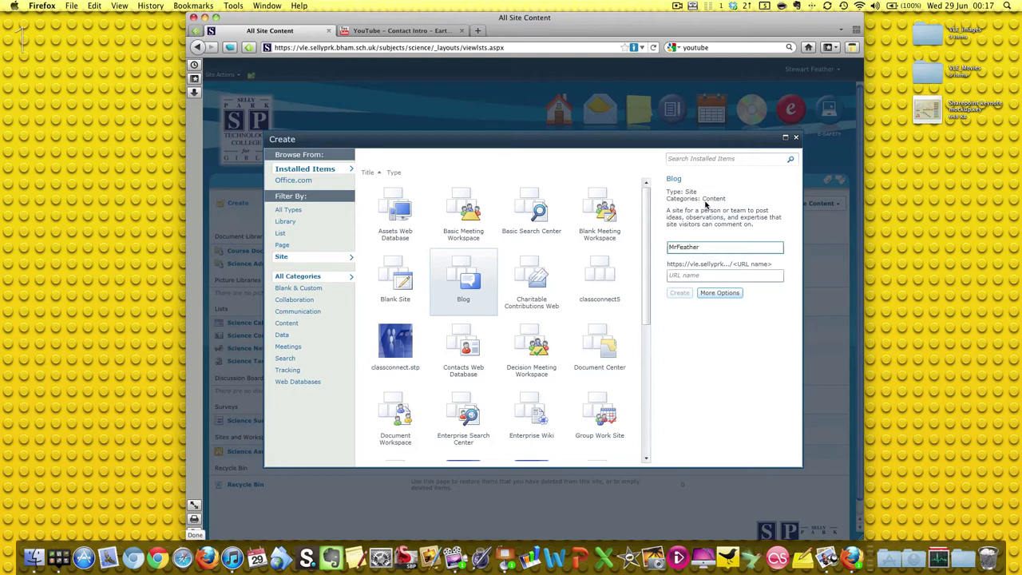
type("'s")
key("End")
type("Blog")
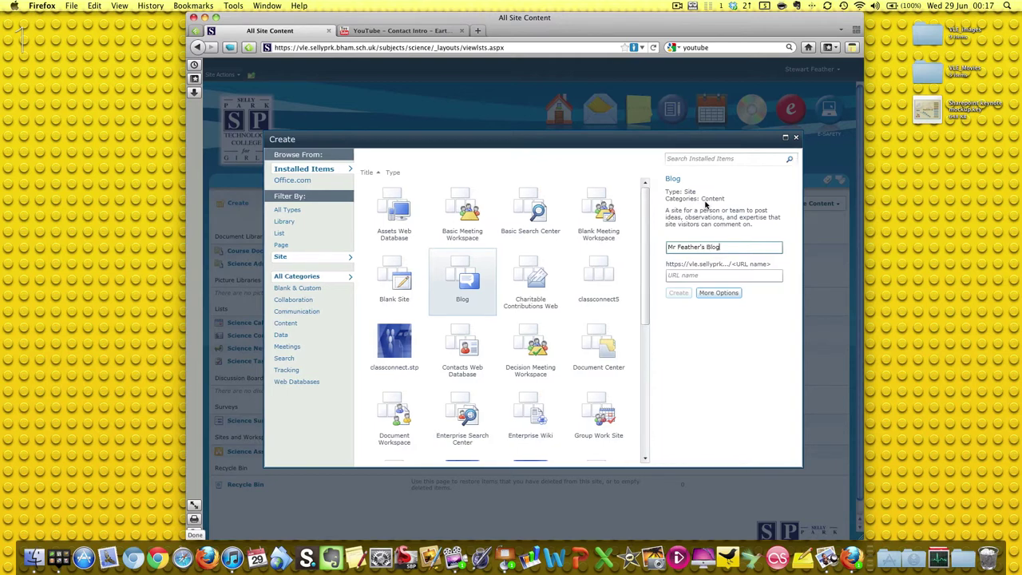
left_click(703, 273)
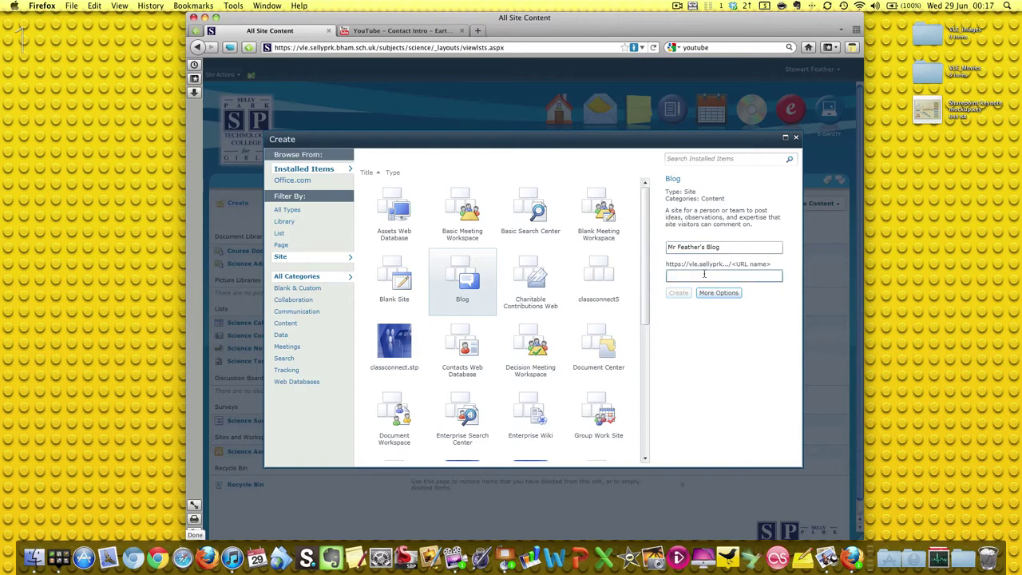
left_click(774, 267)
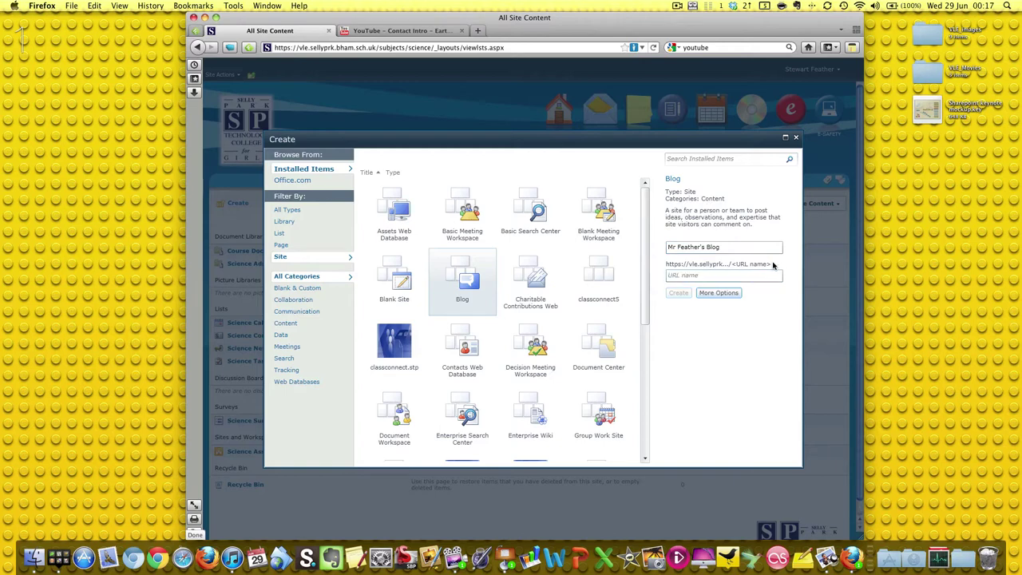
left_click(723, 276)
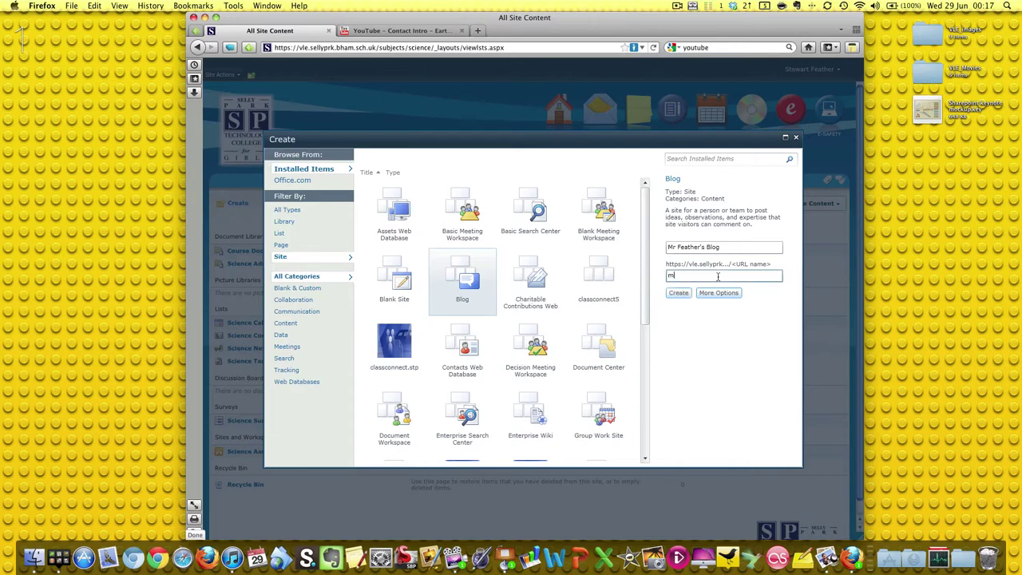
type("rfeathersblog")
left_click(675, 294)
Create the Mr Feather's Blog subsite and wait for its 'Welcome to your Blog!' page
left_click(675, 293)
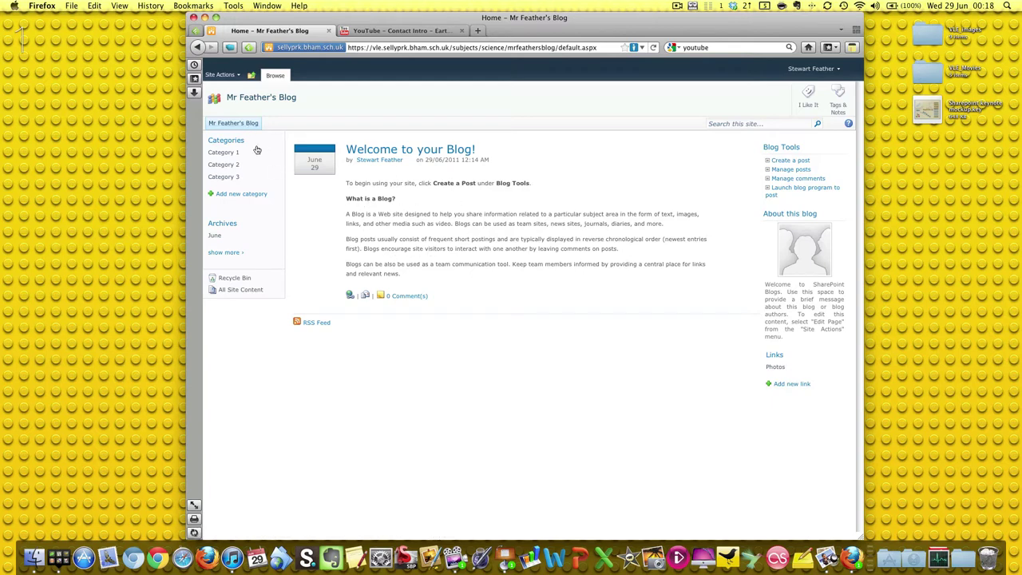
left_click(225, 75)
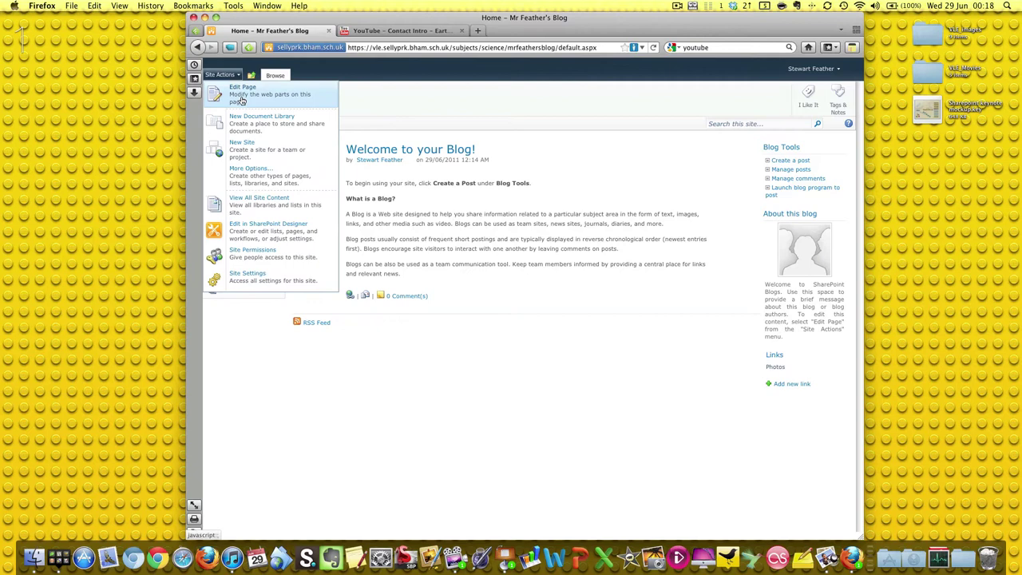
left_click(480, 295)
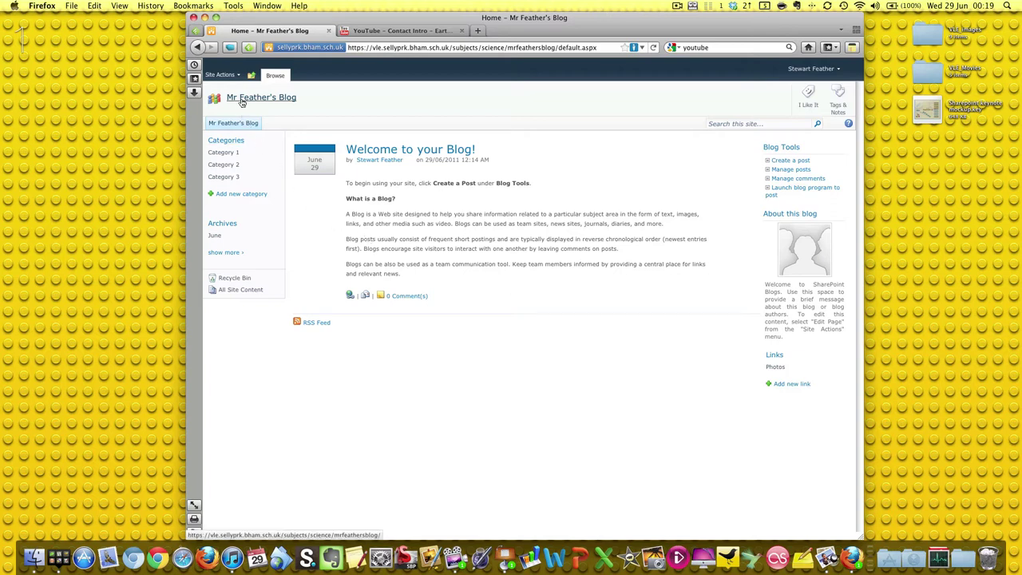
left_click(230, 75)
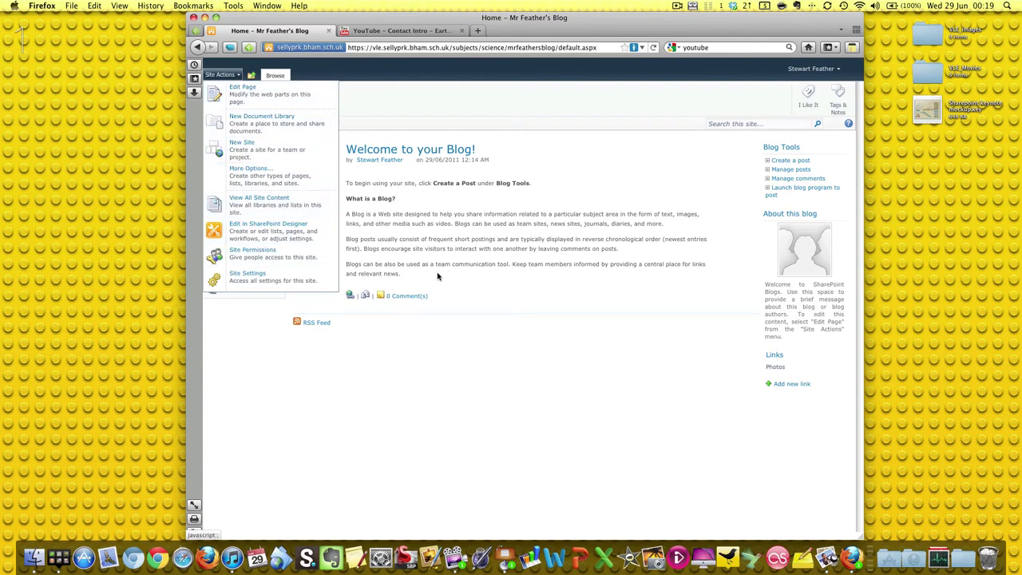
left_click(475, 282)
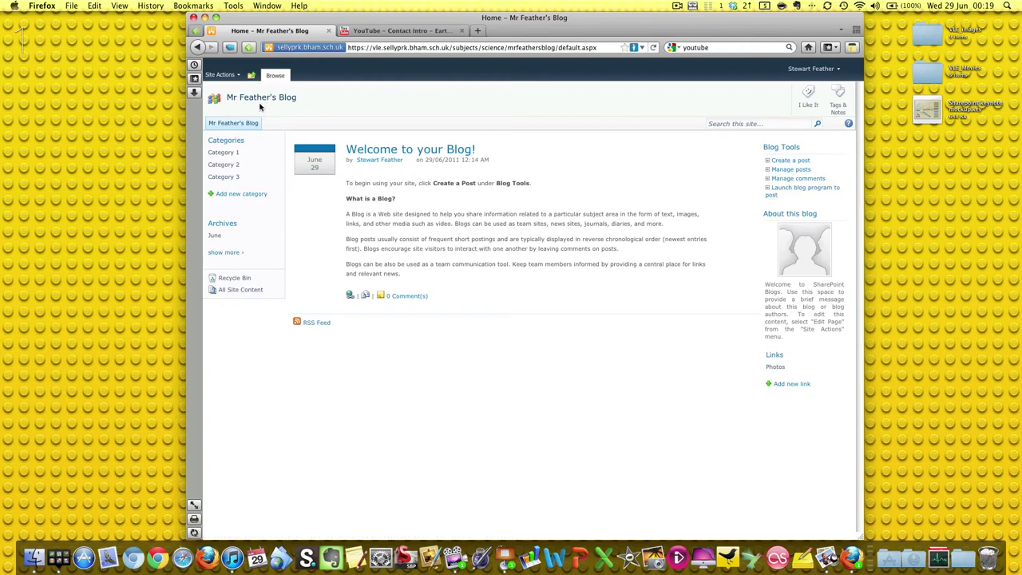
left_click(230, 75)
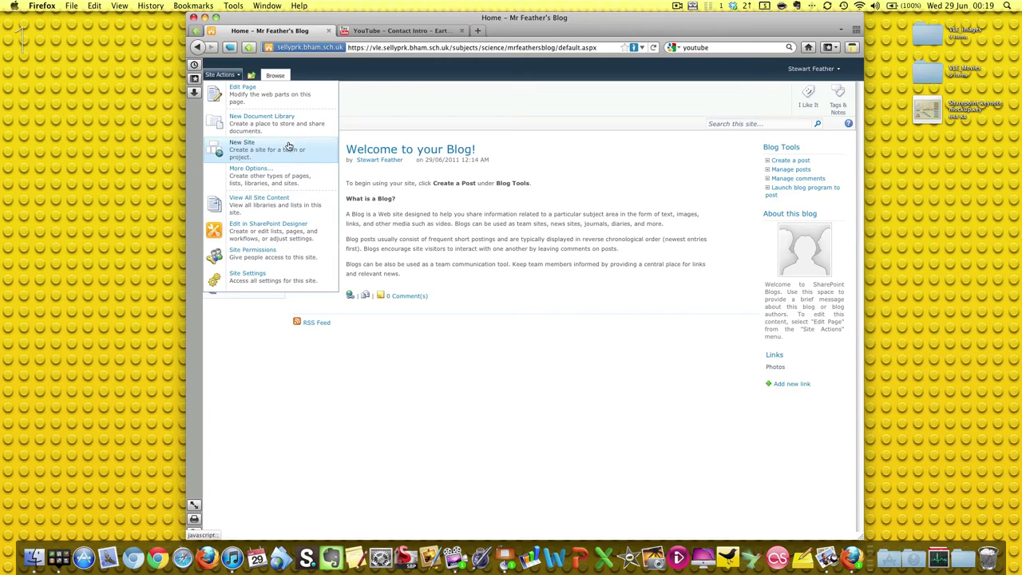
left_click(542, 235)
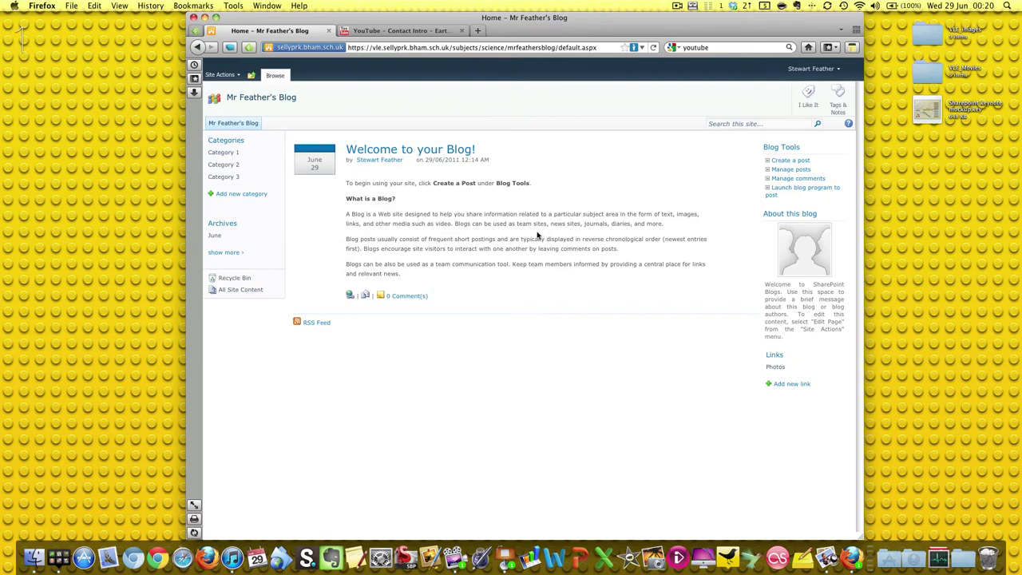
Go back to Home – Science from the browser history and reload it
left_click(198, 47)
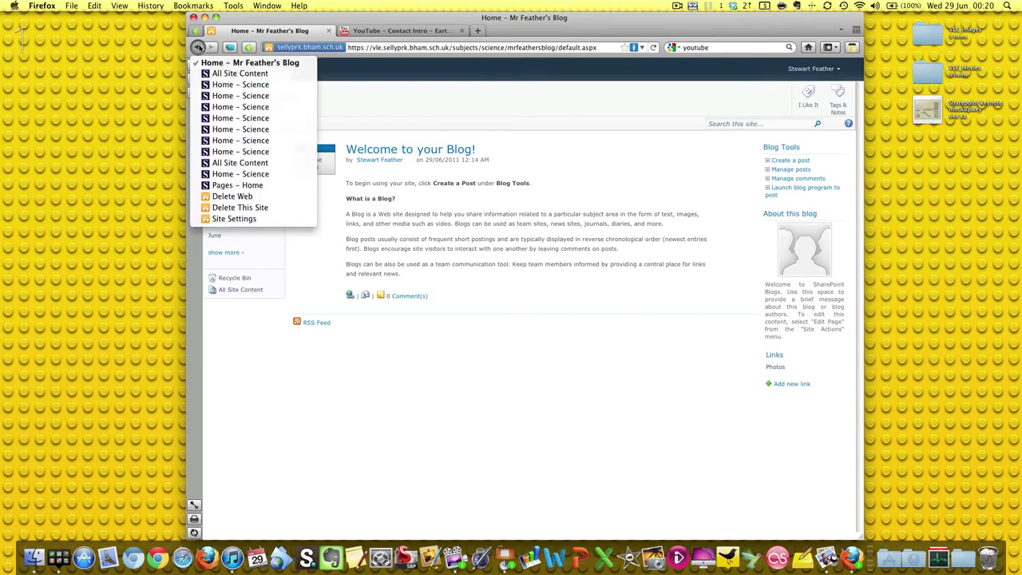
left_click(257, 176)
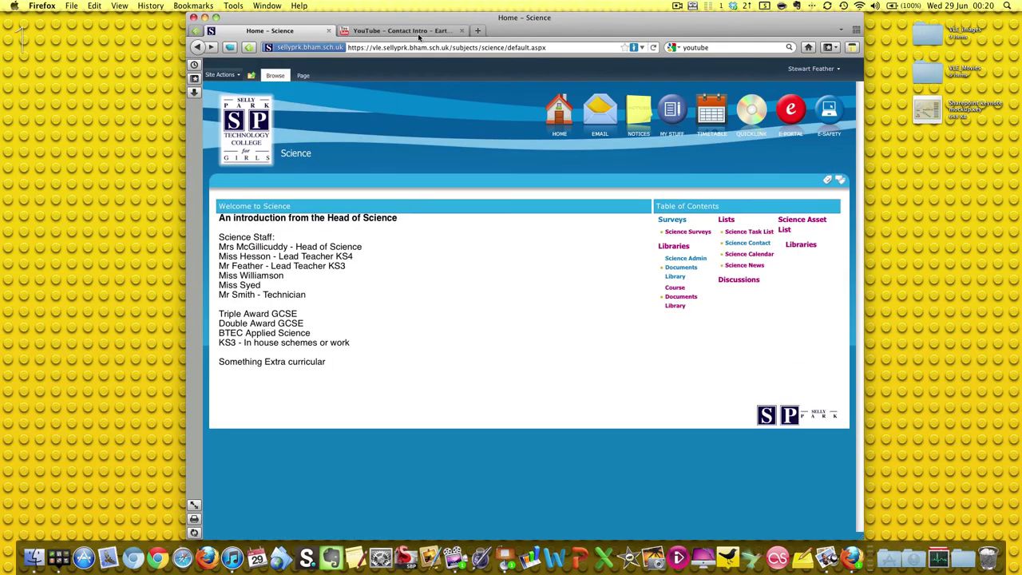
left_click(653, 47)
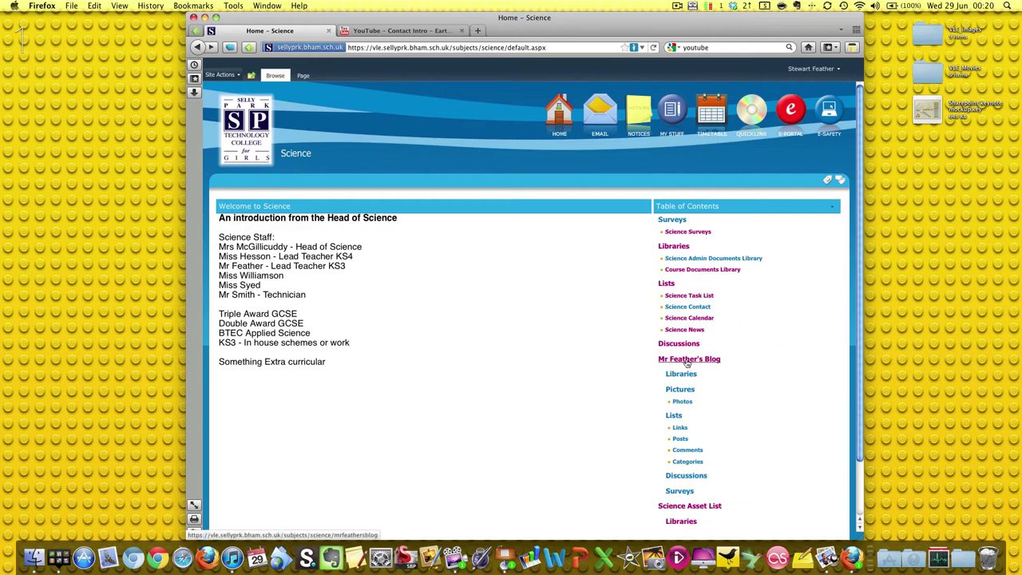
scroll(687, 363, "down", 2)
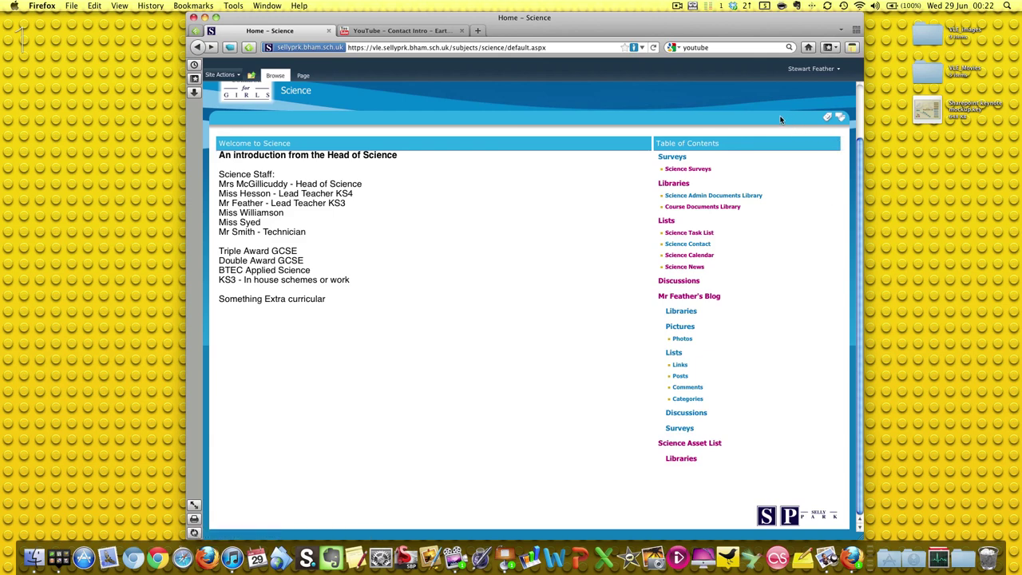
left_click(677, 7)
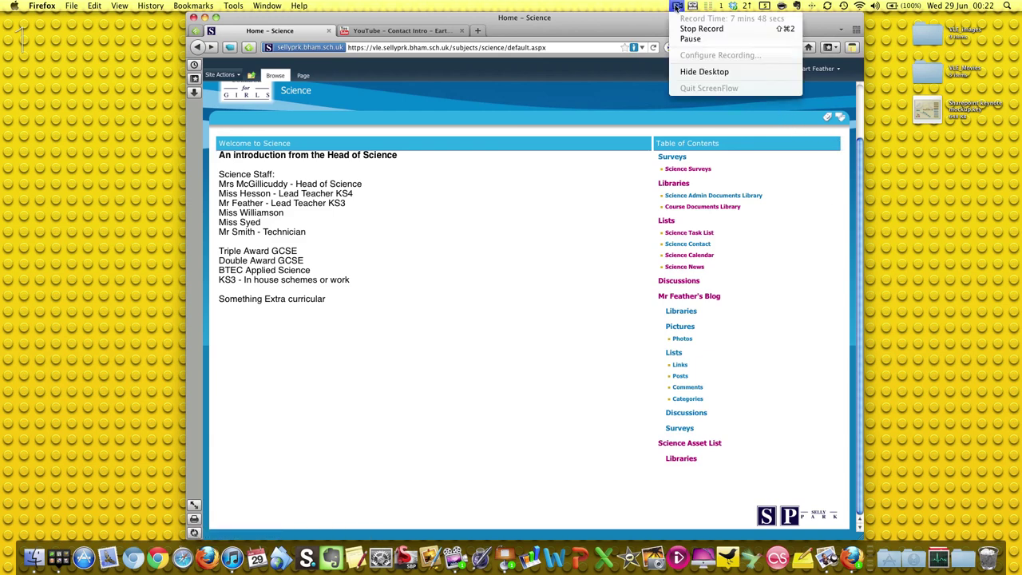